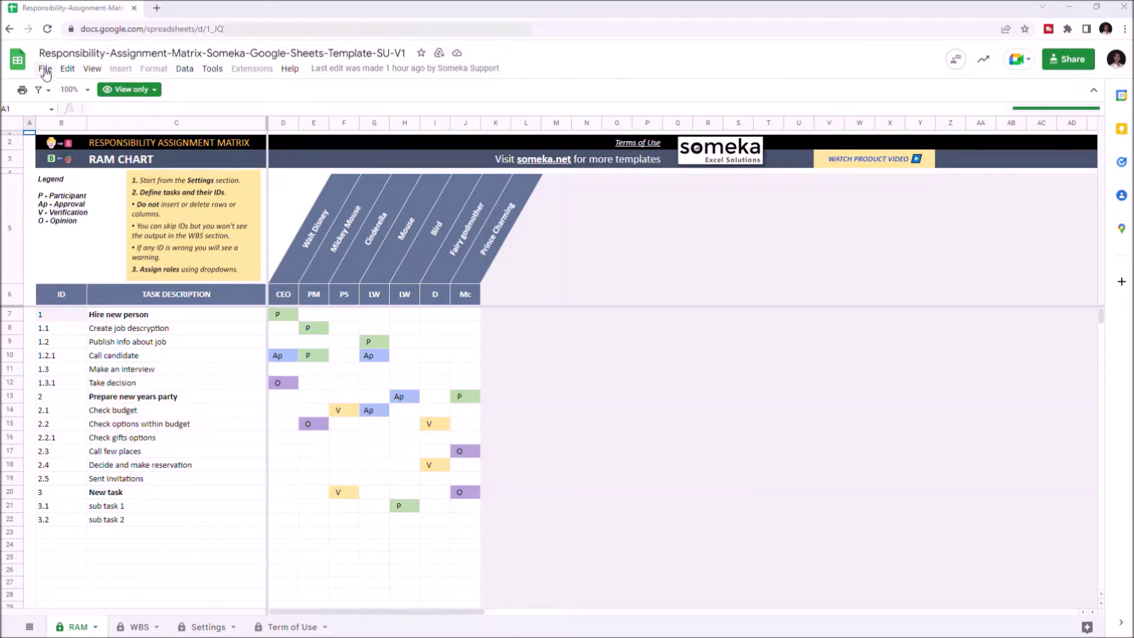
Copy the RAM template without the 'Copy of' prefix, then view its WBS sheet
click(45, 69)
click(90, 147)
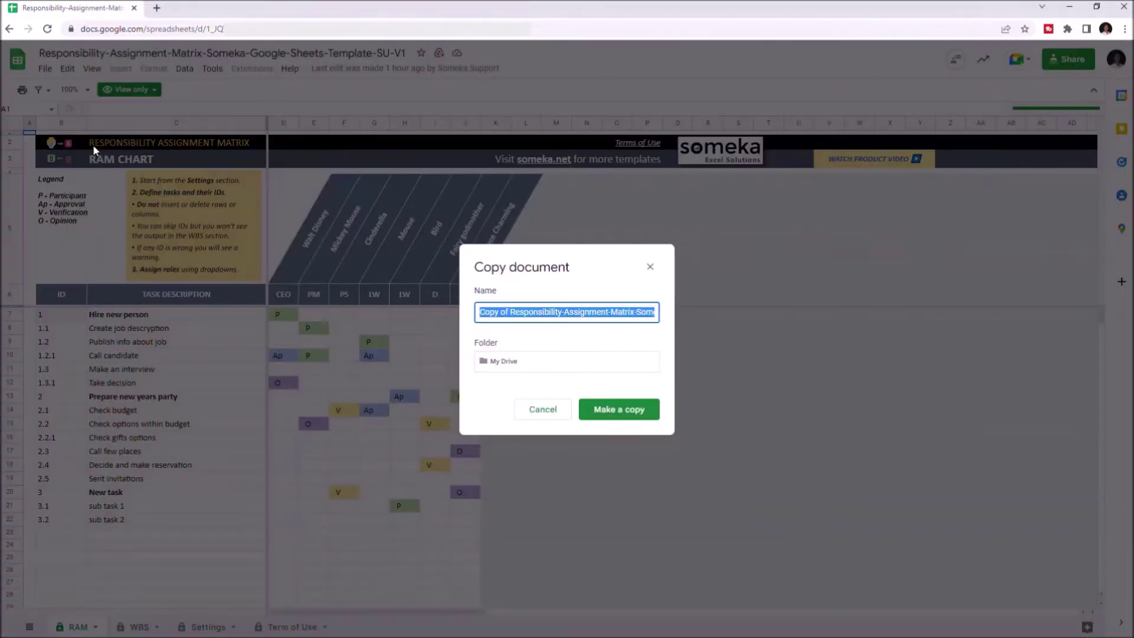
drag(516, 311, 478, 312)
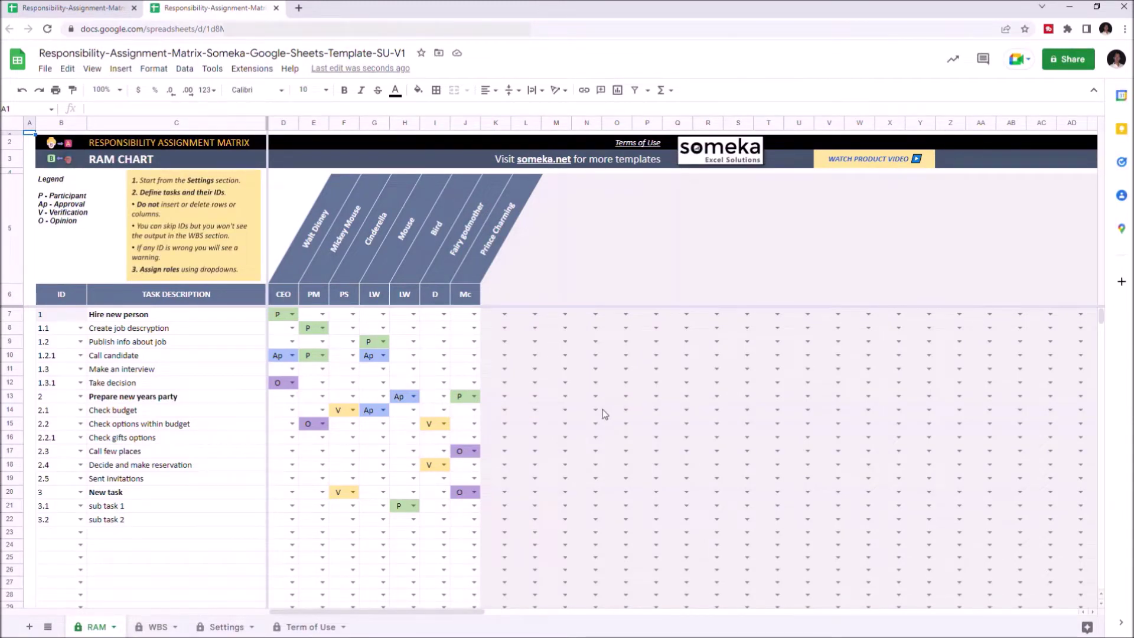
click(157, 628)
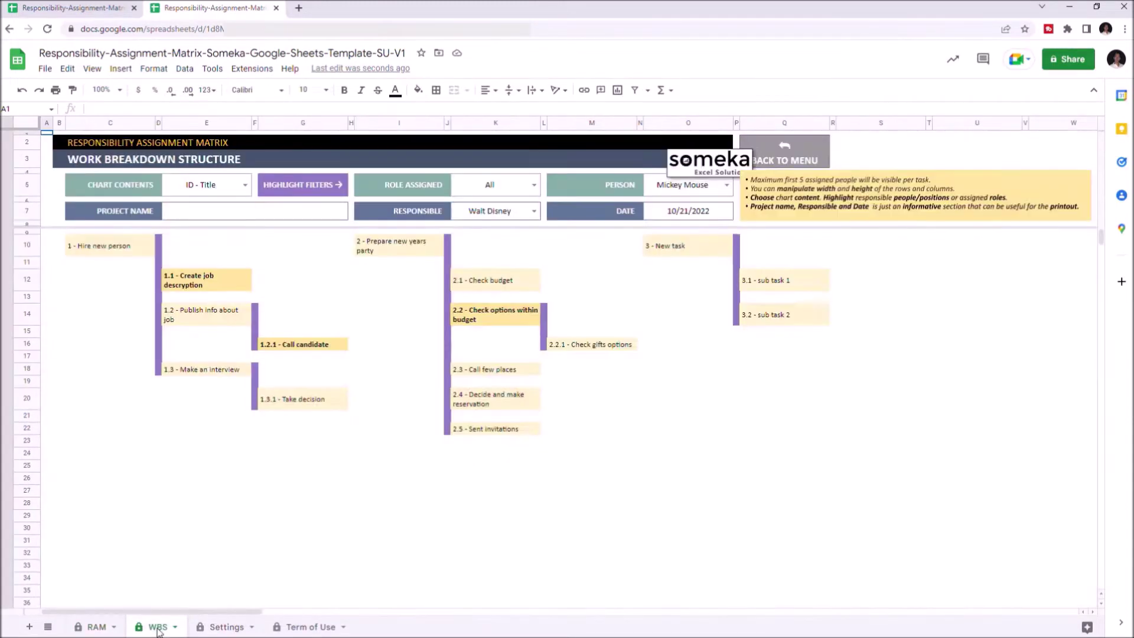
Switch to the Settings sheet listing team members, positions and assignment categories
click(221, 627)
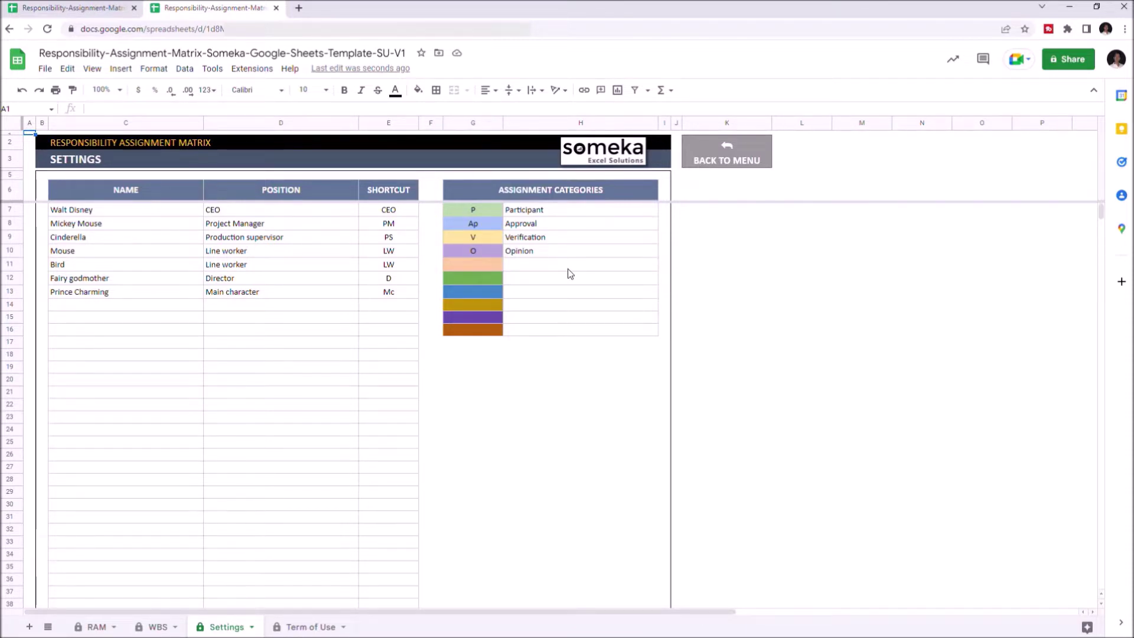
Add categories Responsibe, Accountable, Consulted and Informed in H11:H14
click(544, 268)
text(Responsibe)
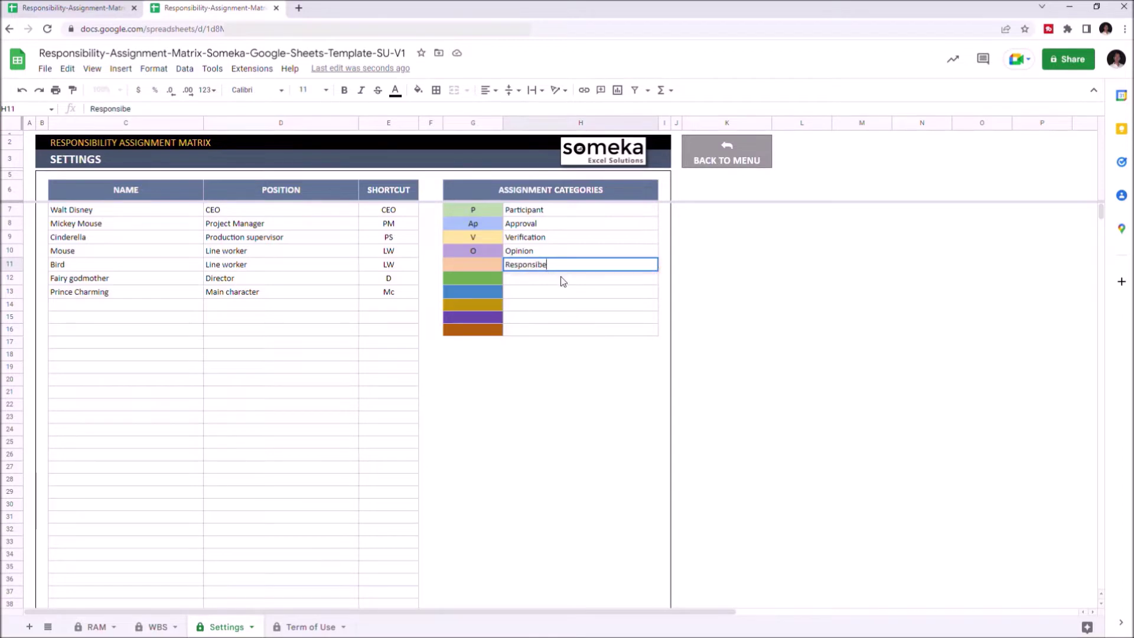
click(561, 277)
text(Accountable)
click(545, 289)
text(Con)
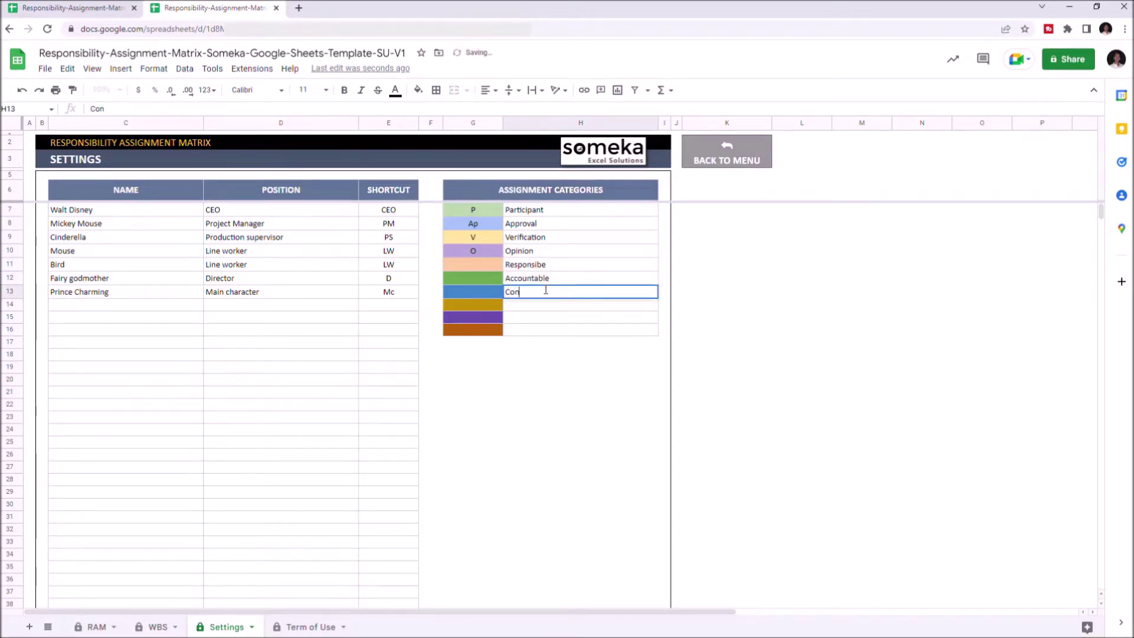
text(sulted)
click(550, 306)
text(Informed)
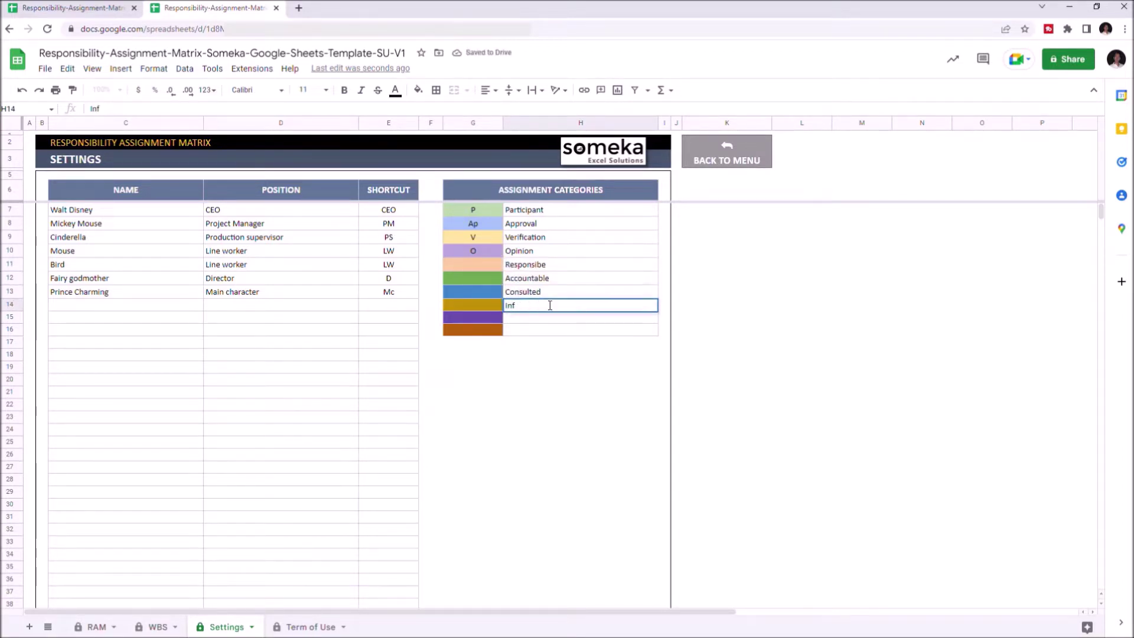
Enter shortcuts R, AC, C and I for the four new categories in G11:G14
click(487, 263)
text(R)
key(Return)
text(AC)
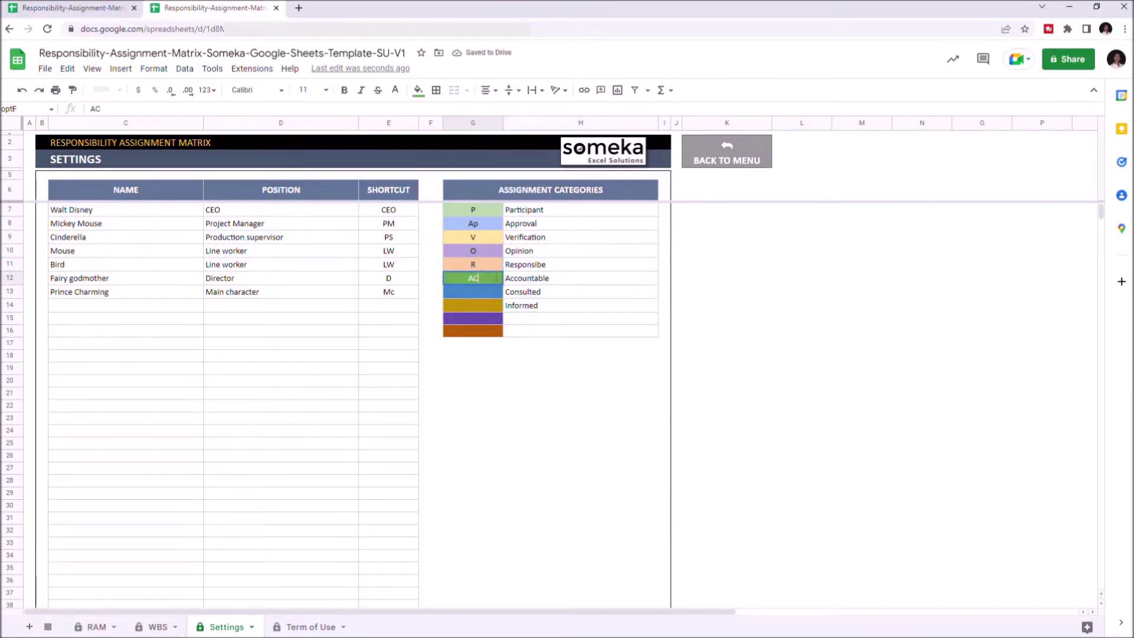
key(Return)
text(C)
key(Return)
text(I)
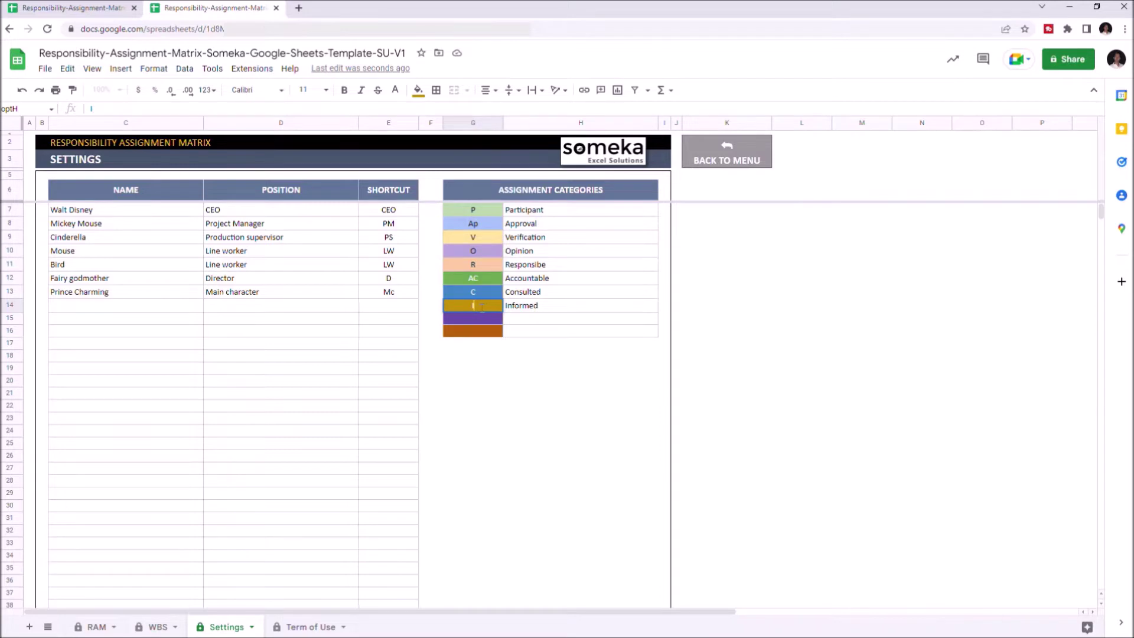
Add Belle, Prince, Beast and Gaston to the people list in C14:C17
click(79, 307)
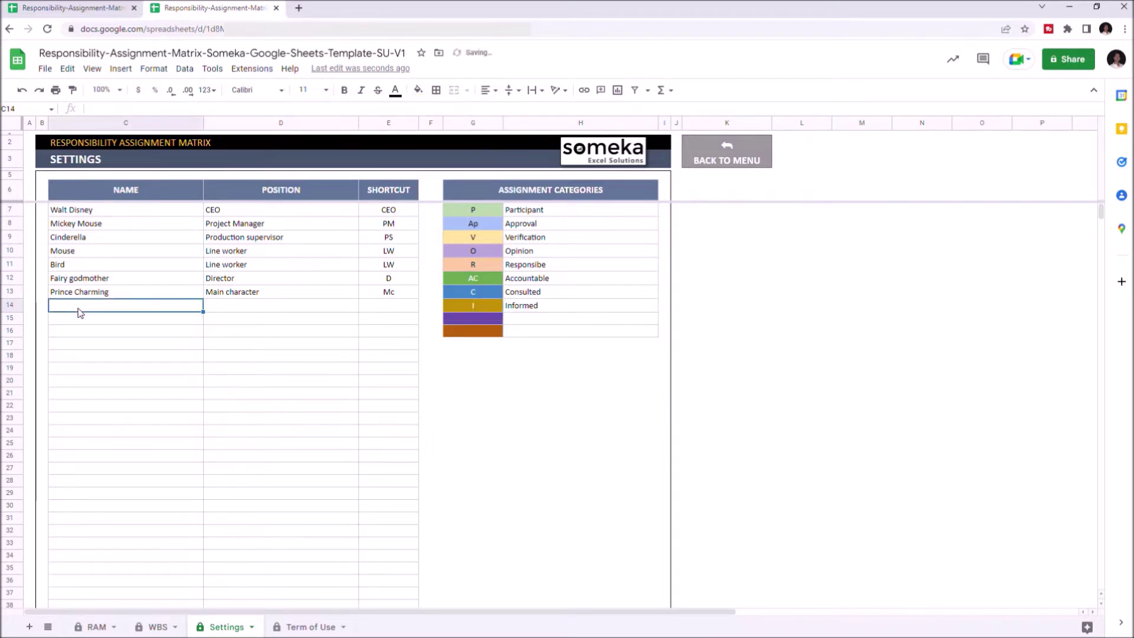
text(Belle)
key(Return)
text(Prince)
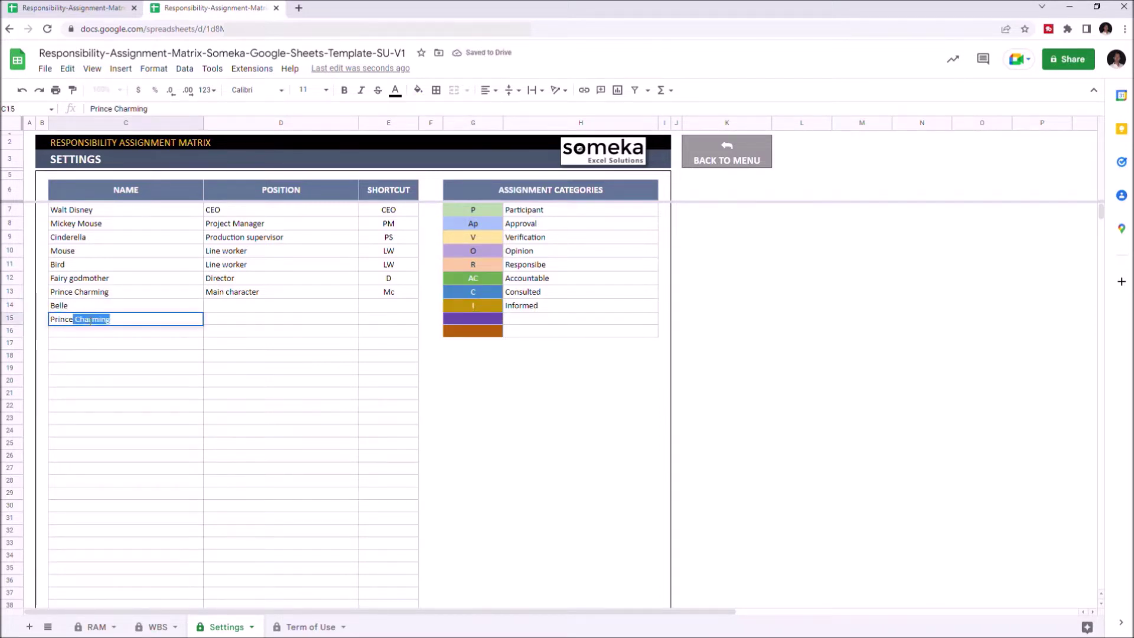
key(BackSpace)
key(Return)
text(Beast)
key(Return)
text(Gaston)
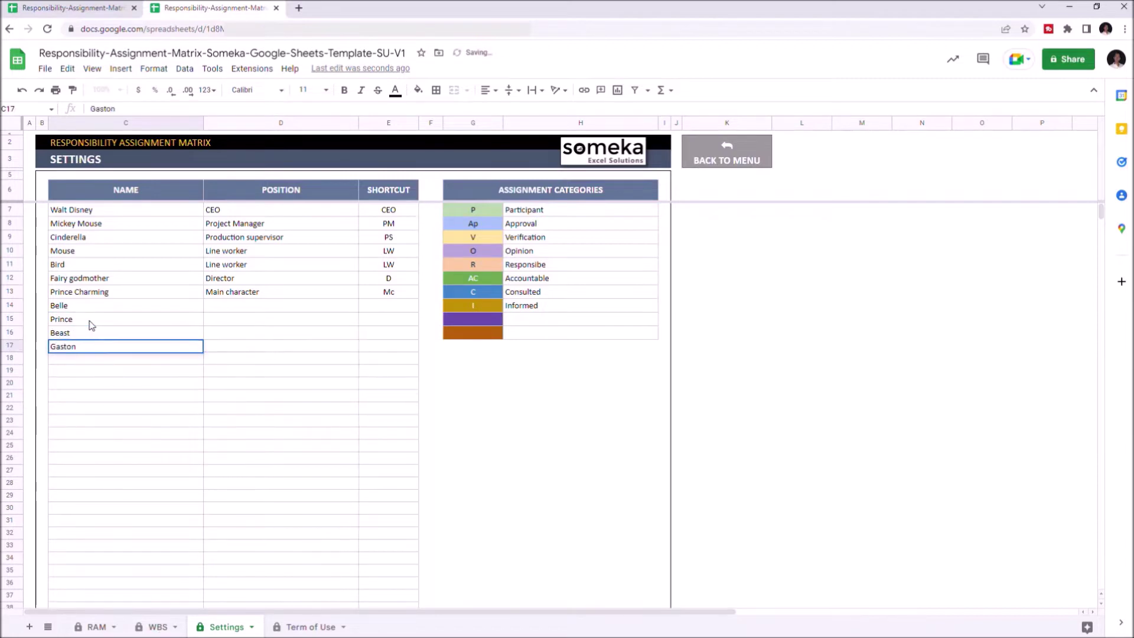
Fill position Main character and shortcut Mc down to the four new people
click(353, 294)
drag(357, 298, 357, 348)
click(389, 292)
drag(418, 299, 416, 350)
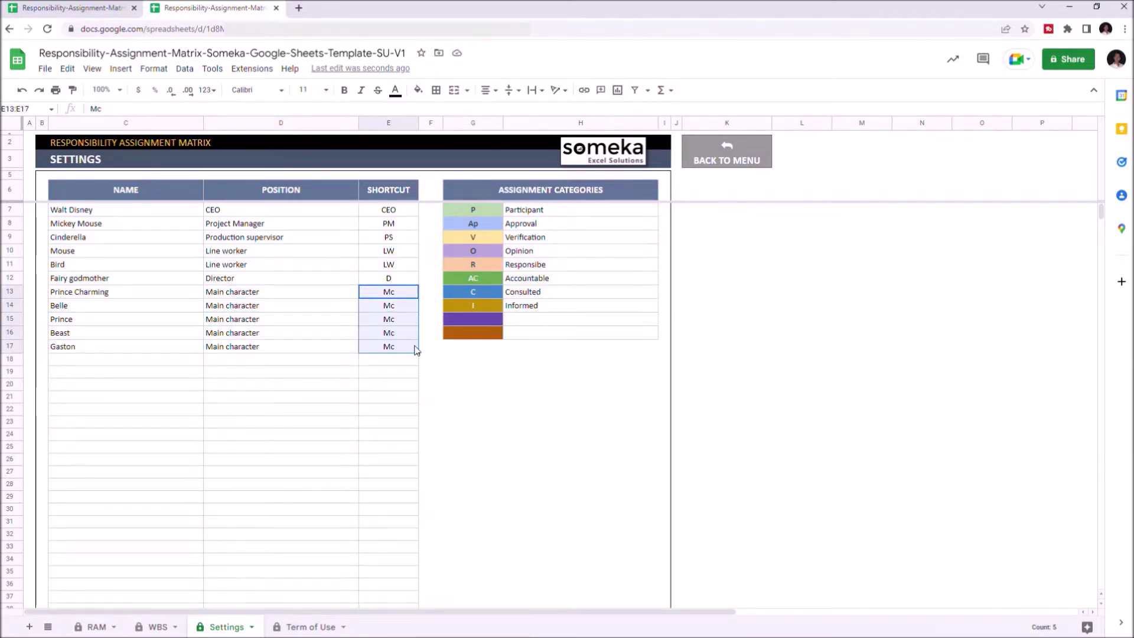
click(416, 349)
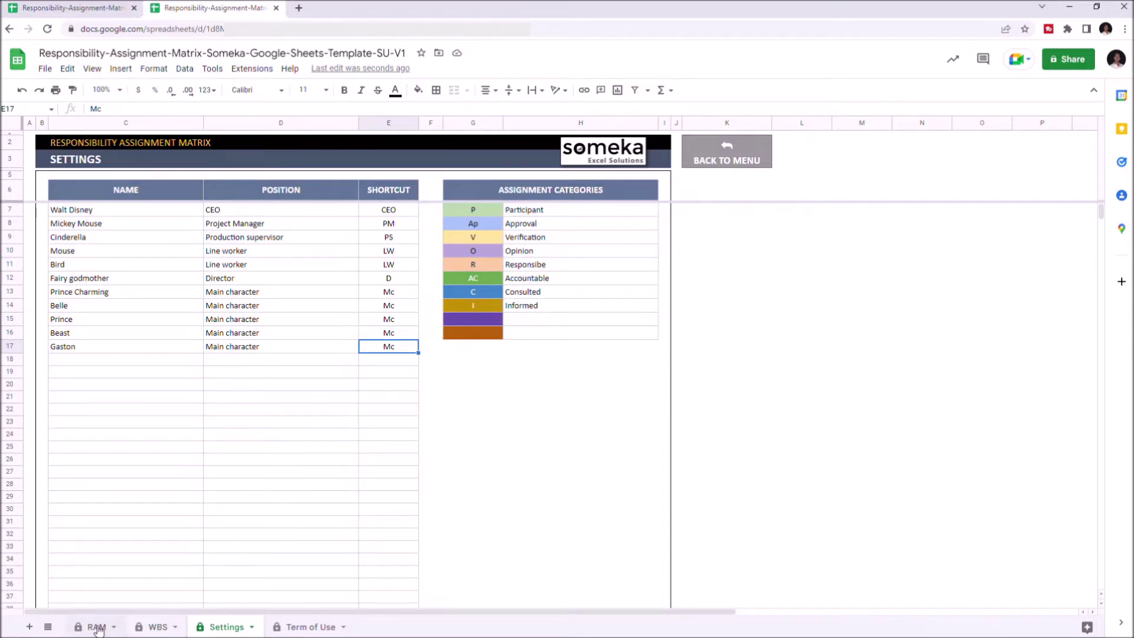
click(97, 628)
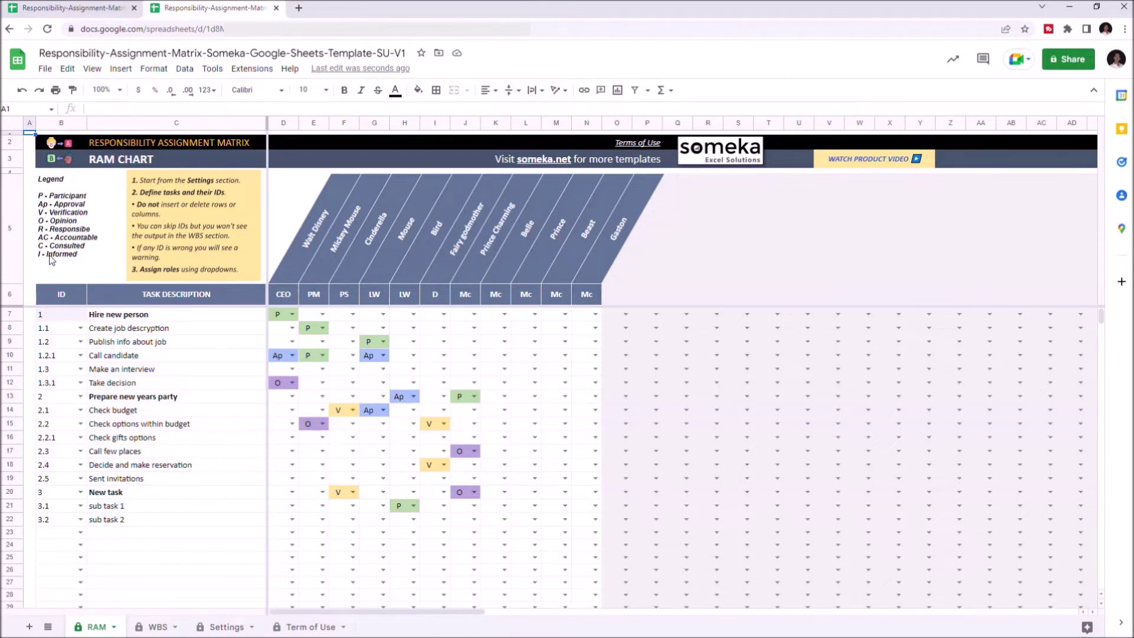
Clear the old task rows 20–22 and enter task 3, 'Decide the story'
drag(76, 492, 536, 519)
key(Delete)
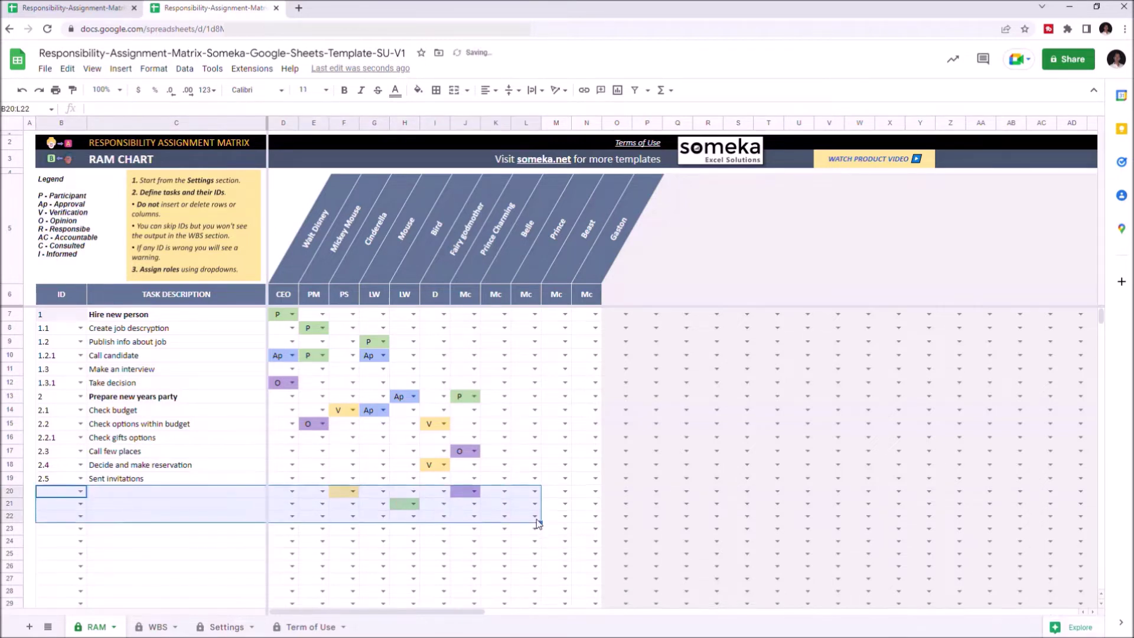
click(62, 492)
text(3)
key(Tab)
text(Decide the story)
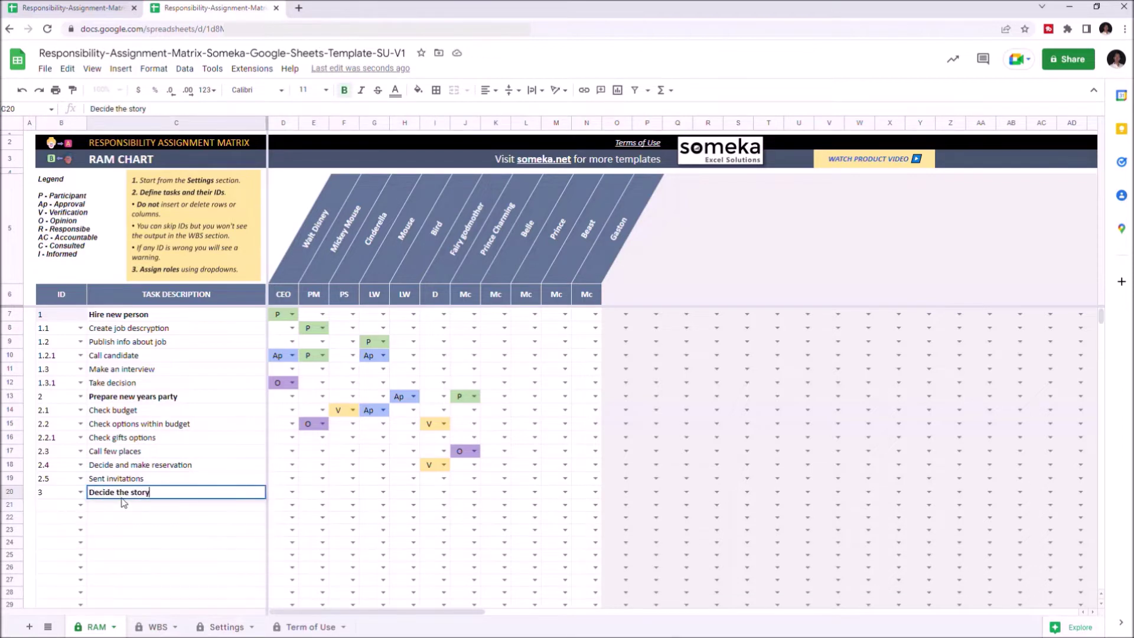
Add subtasks 3.1 'Read 3 optional script' and 3.2 'Check the budget vs script'
click(61, 506)
text(3.1)
key(Tab)
text(Read 3 optional scr)
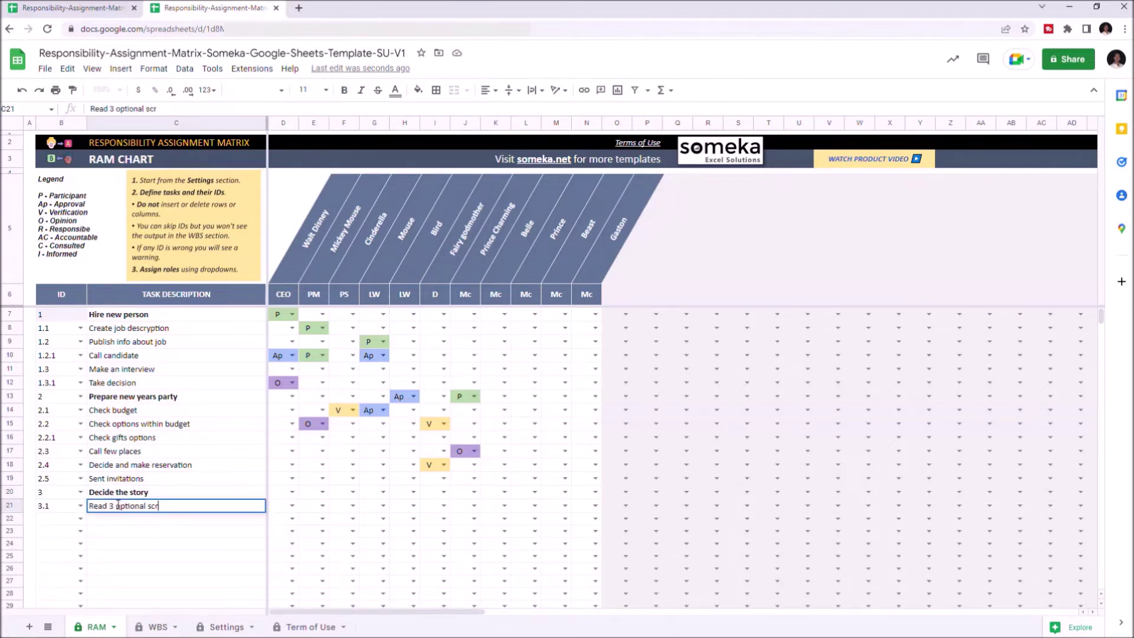
text(ipt)
click(66, 520)
text(3.2)
key(Tab)
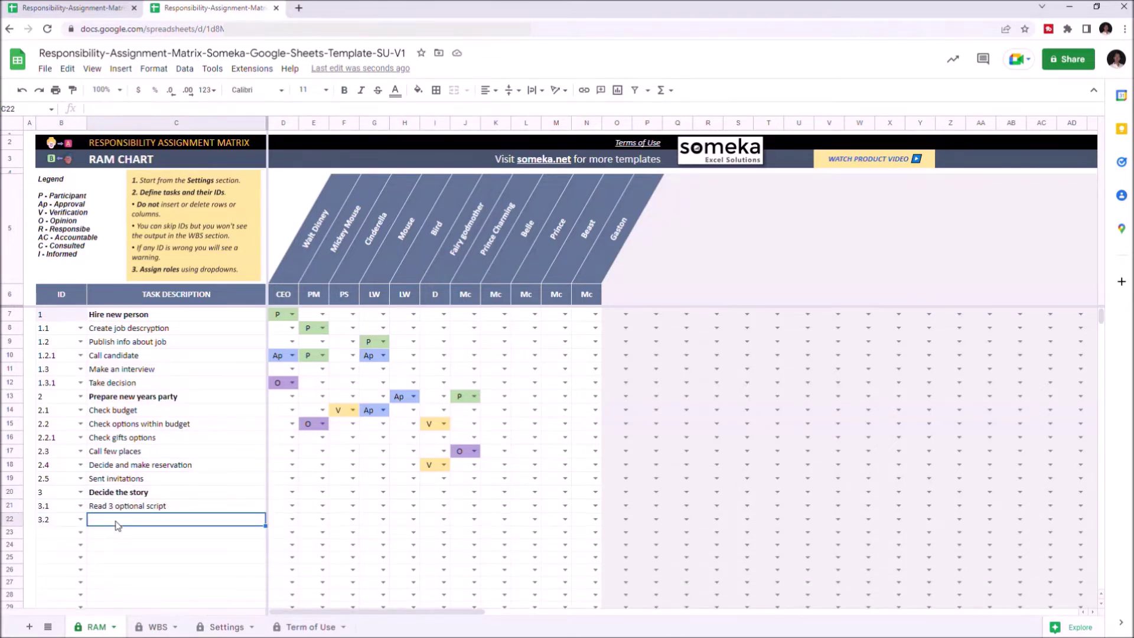
text(Check the budget vs script)
key(Return)
Add subtasks 3.3 'Brainstorm and review the script' and 3.4 'Decide the script'
text(3.3)
key(Tab)
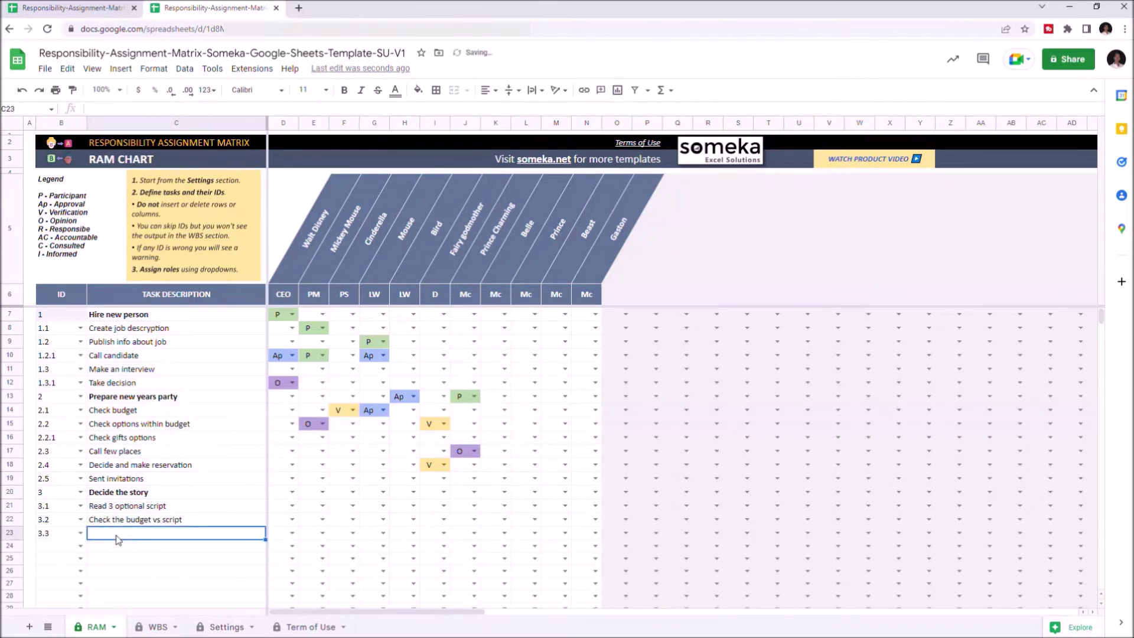
text(Brainstorm and review the script)
click(64, 546)
text(3.2)
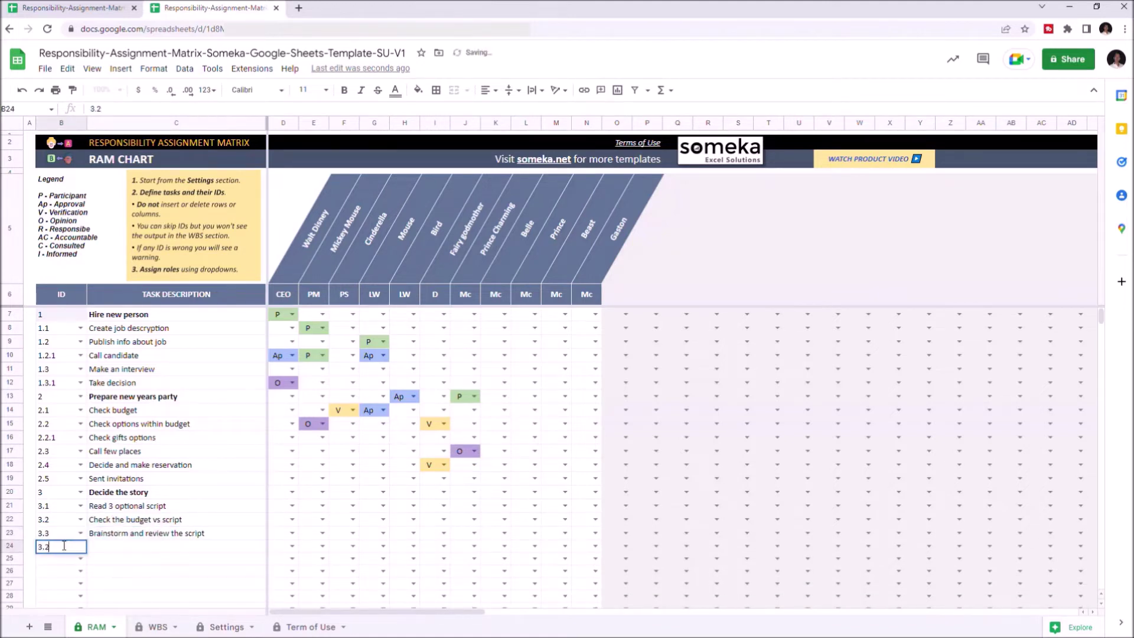
key(BackSpace)
text(4)
key(Tab)
text(Decide the script)
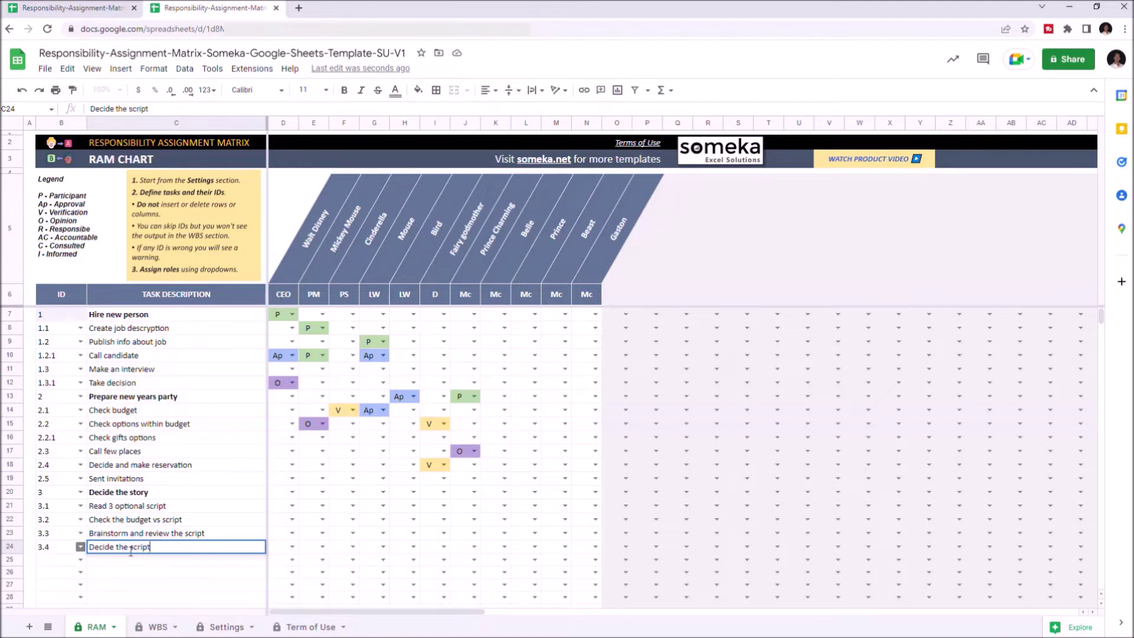
Assign 3.1–3.3 roles: Mouse O, Fairy godmother AC, Bird O, Prince P, Beast Ap, Gaston V
click(383, 505)
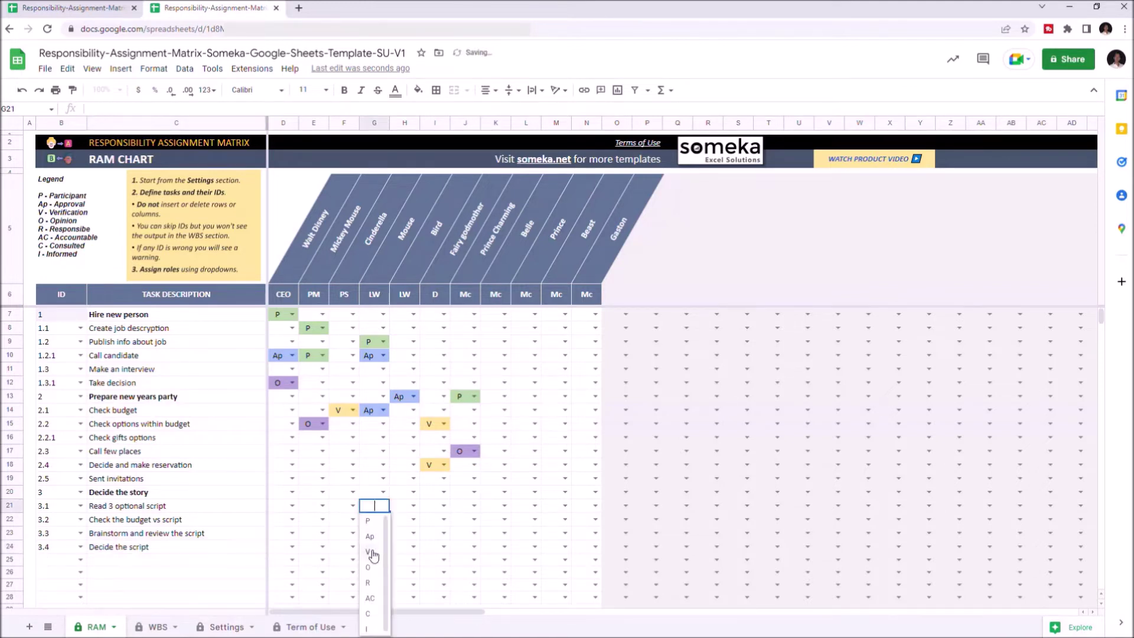
click(369, 567)
click(443, 506)
click(432, 598)
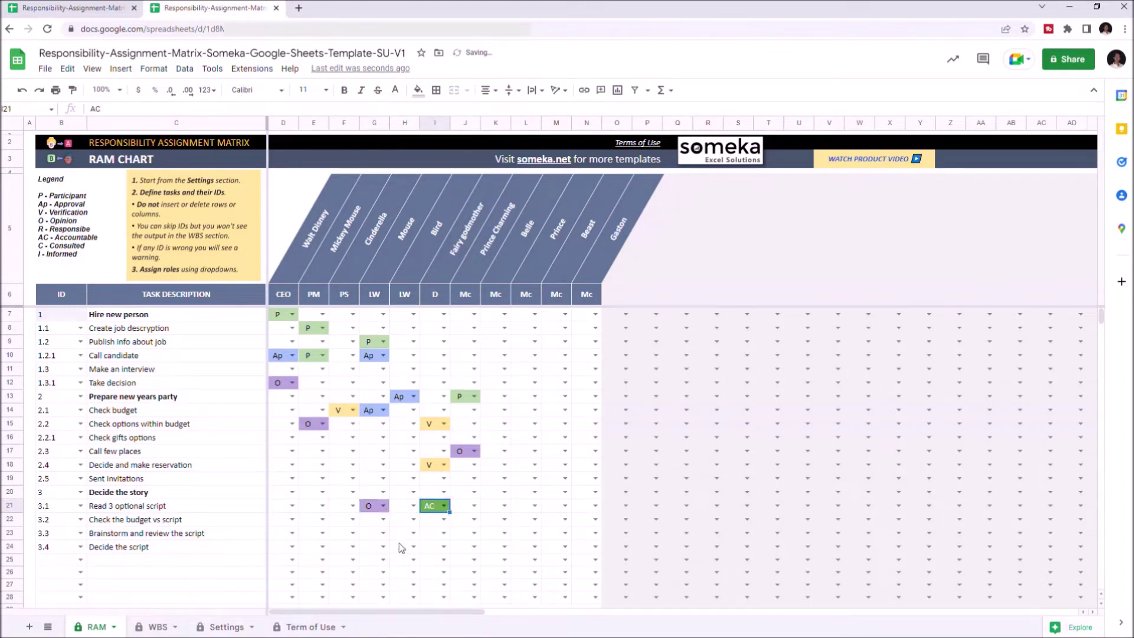
click(413, 519)
click(400, 581)
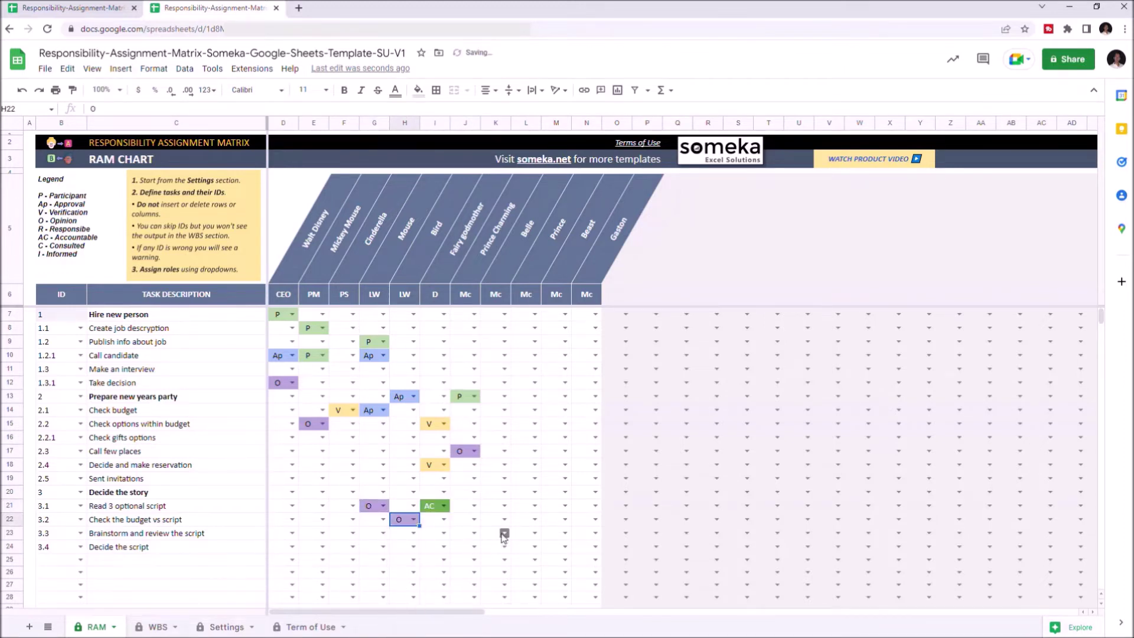
click(535, 532)
click(565, 532)
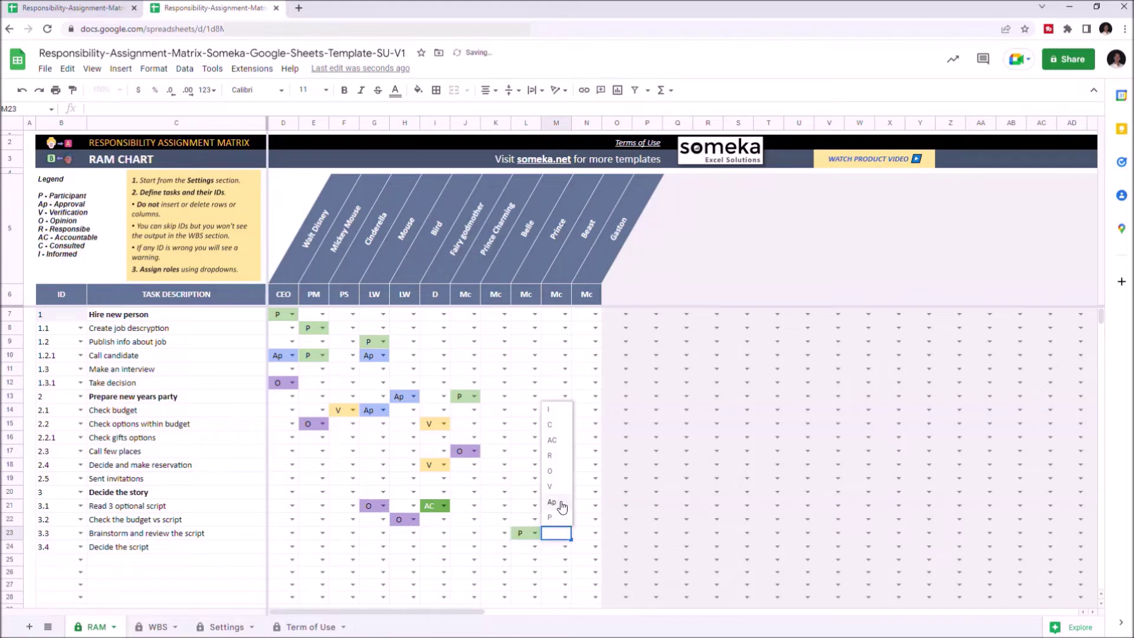
click(559, 506)
click(595, 533)
click(588, 504)
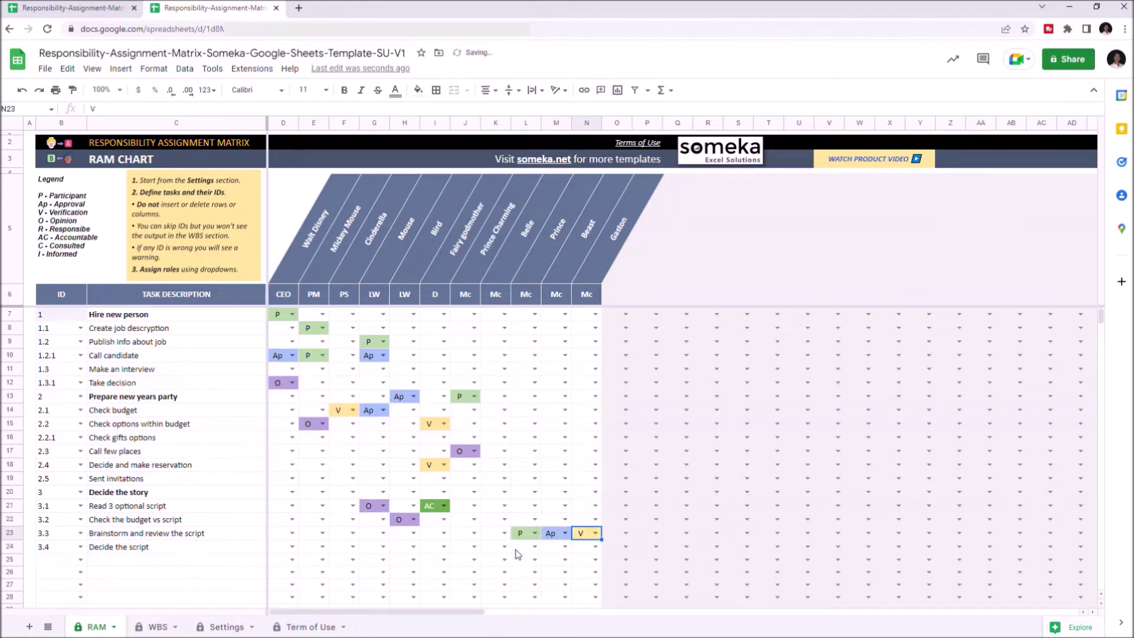
Assign task 3.4 roles: Prince V, Prince Charming AC, Fairy godmother C, Bird Ap, Cinderella O
click(534, 546)
click(522, 501)
click(477, 546)
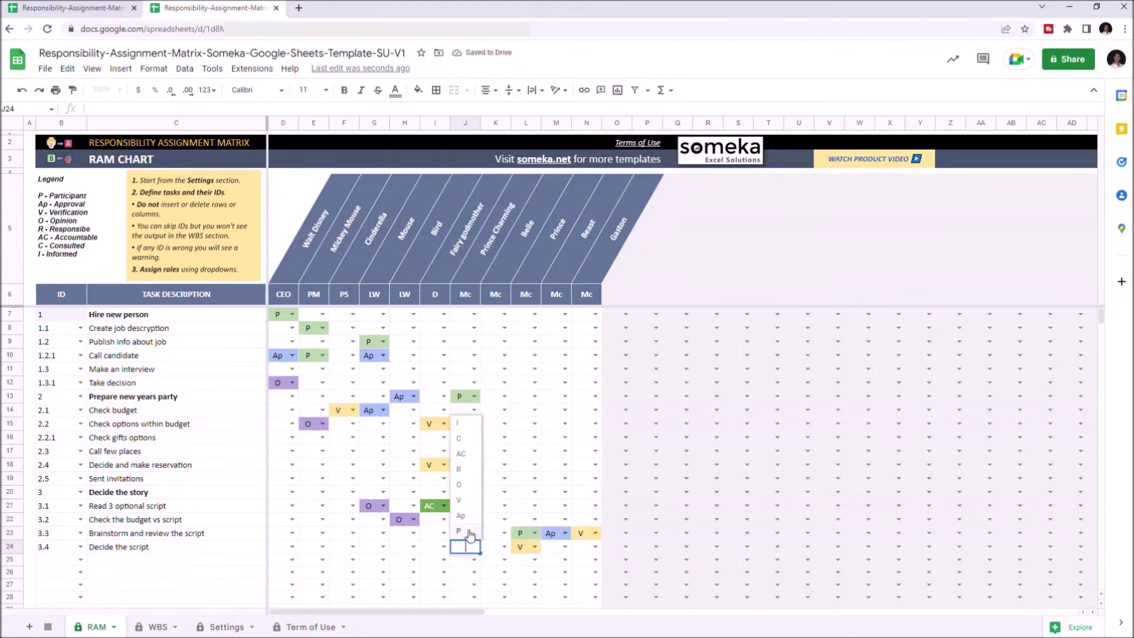
click(461, 453)
click(444, 546)
click(429, 438)
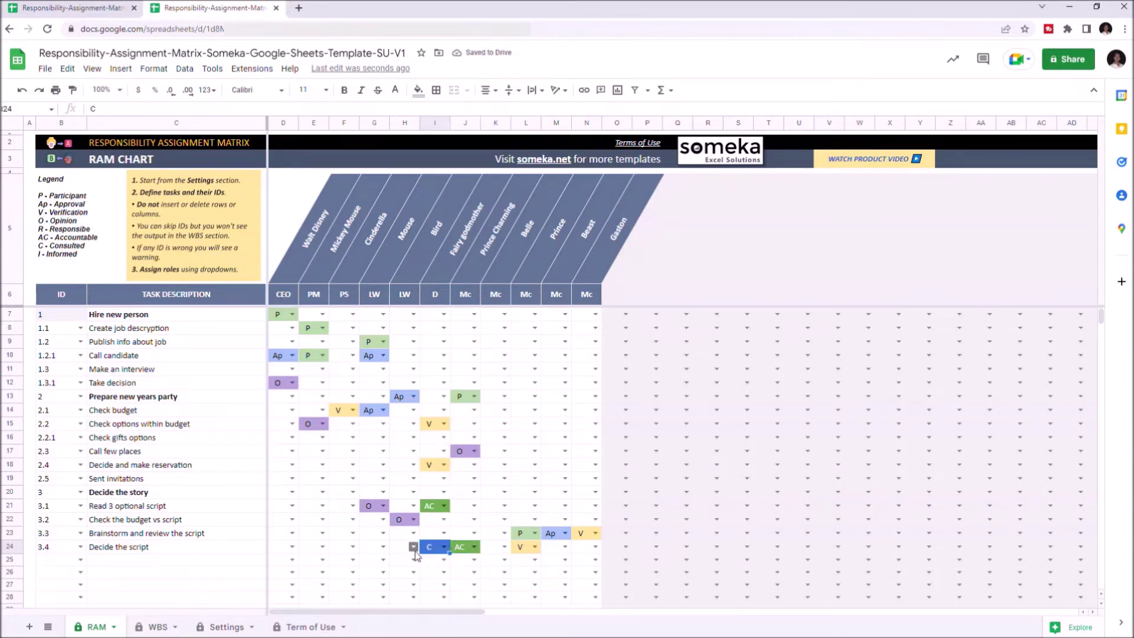
click(414, 546)
click(414, 519)
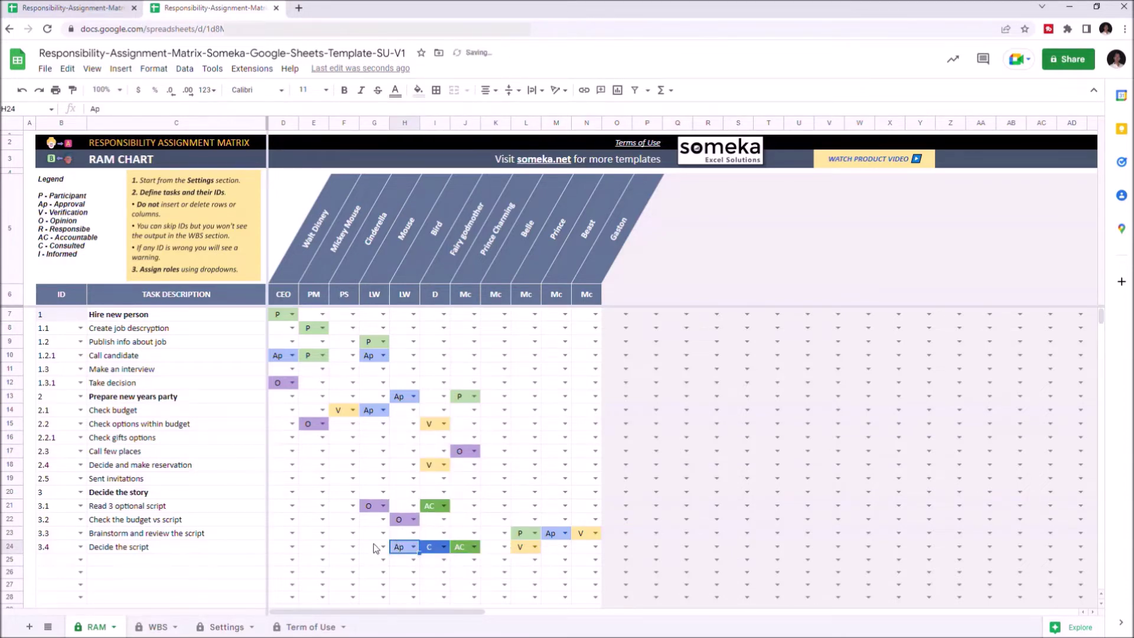
click(353, 546)
click(354, 486)
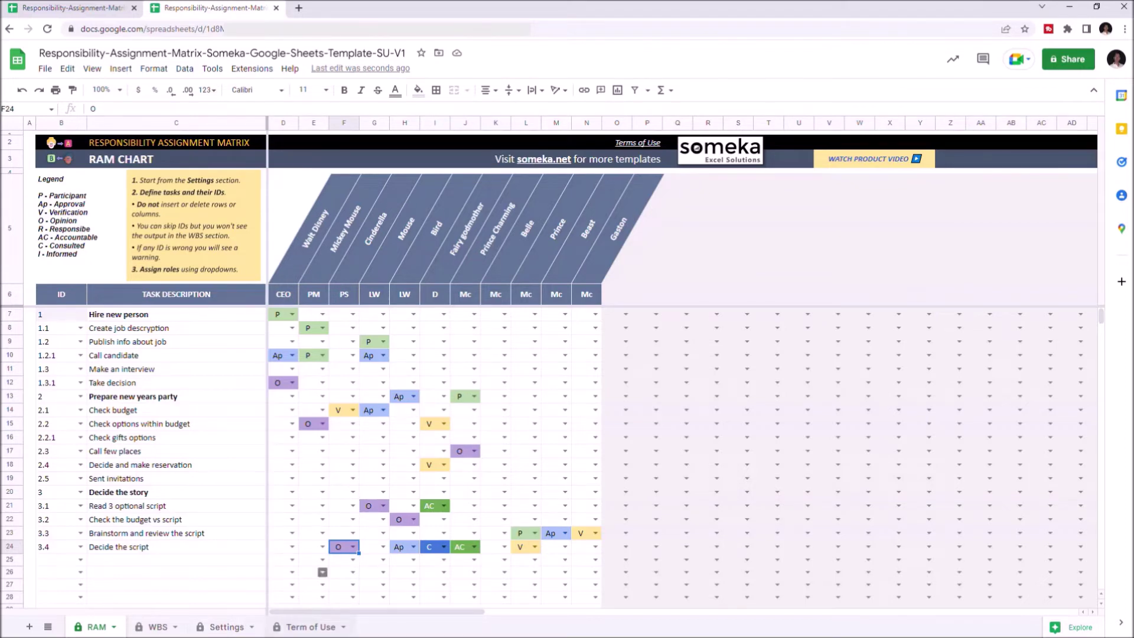
View the WBS chart and list its Chart Contents options
click(166, 627)
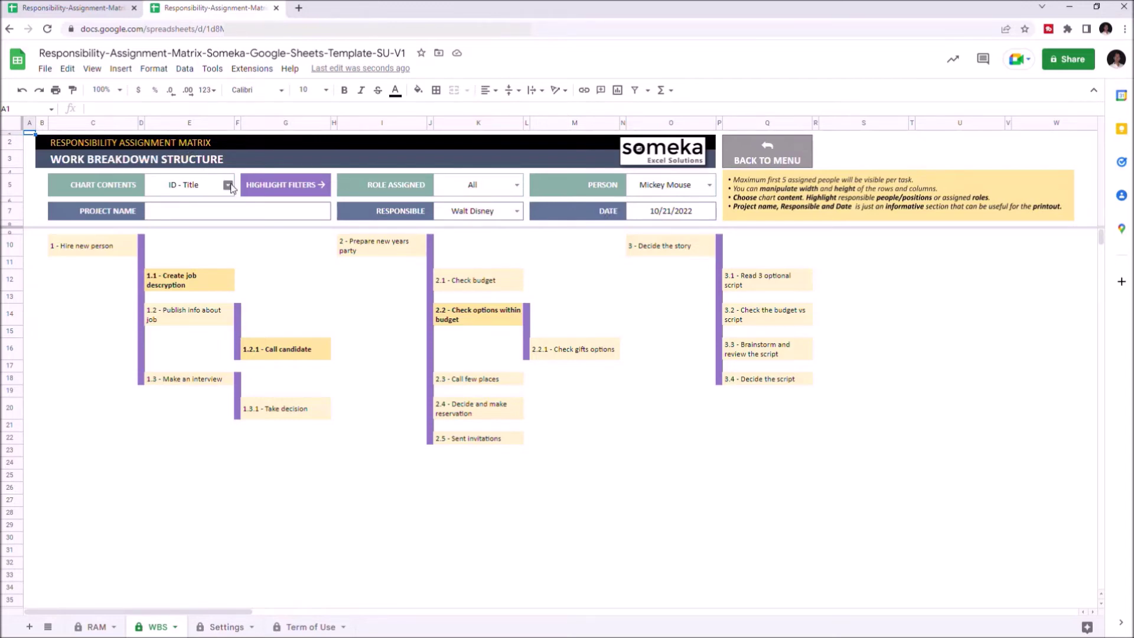
click(228, 186)
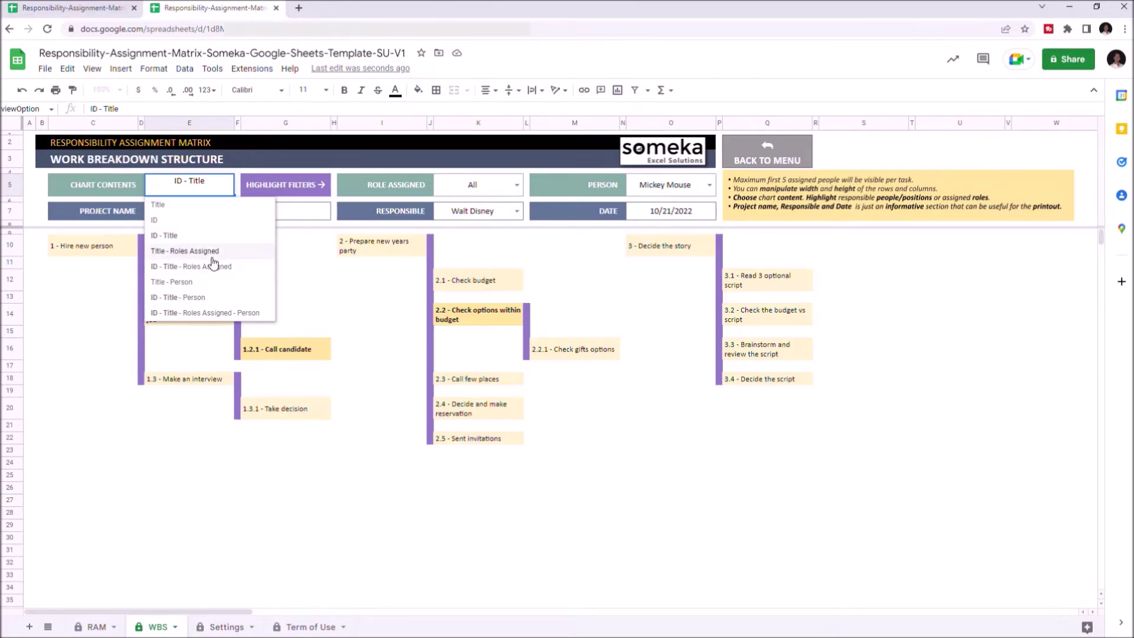
Set Chart Contents to Title - Person and open the Person filter list
click(170, 285)
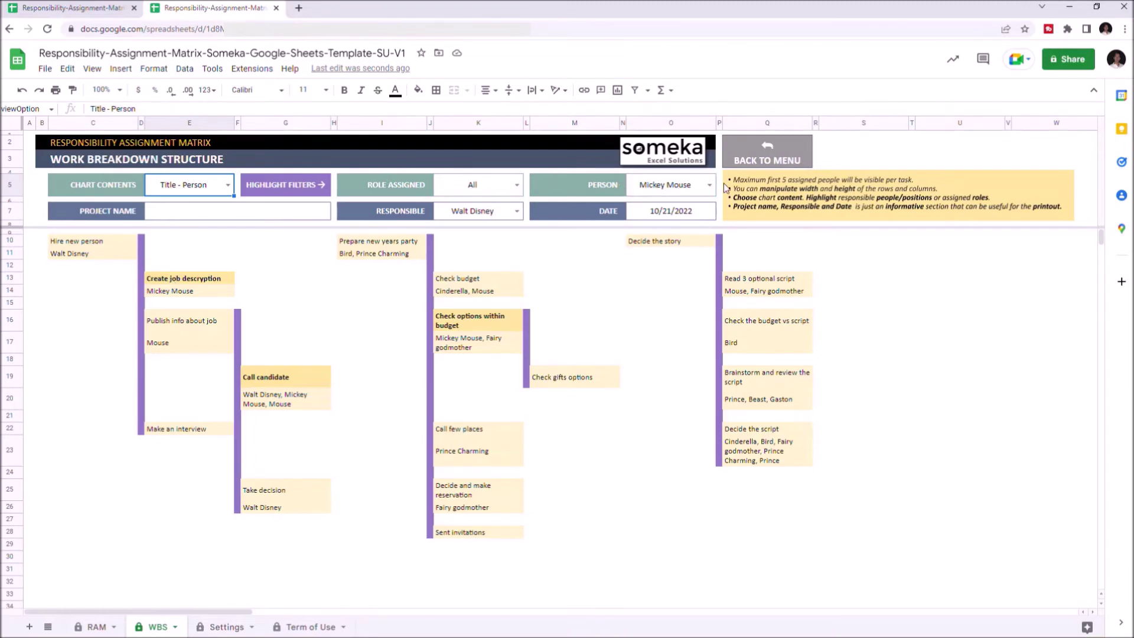
double_click(710, 183)
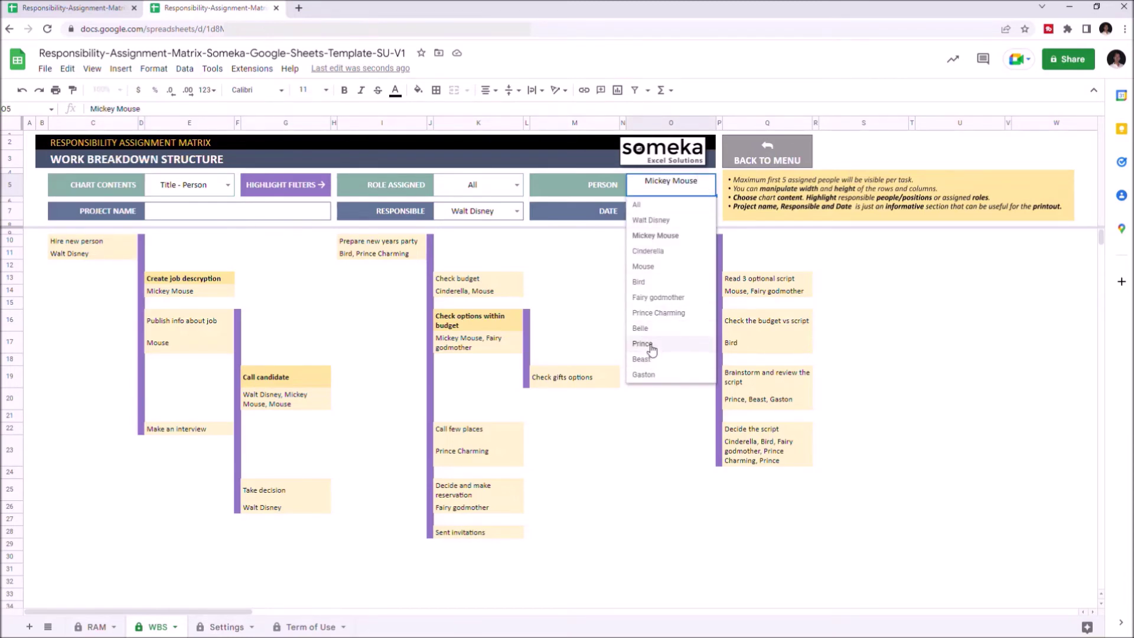
Filter the WBS chart to Prince's tasks, then return to the RAM sheet
click(649, 345)
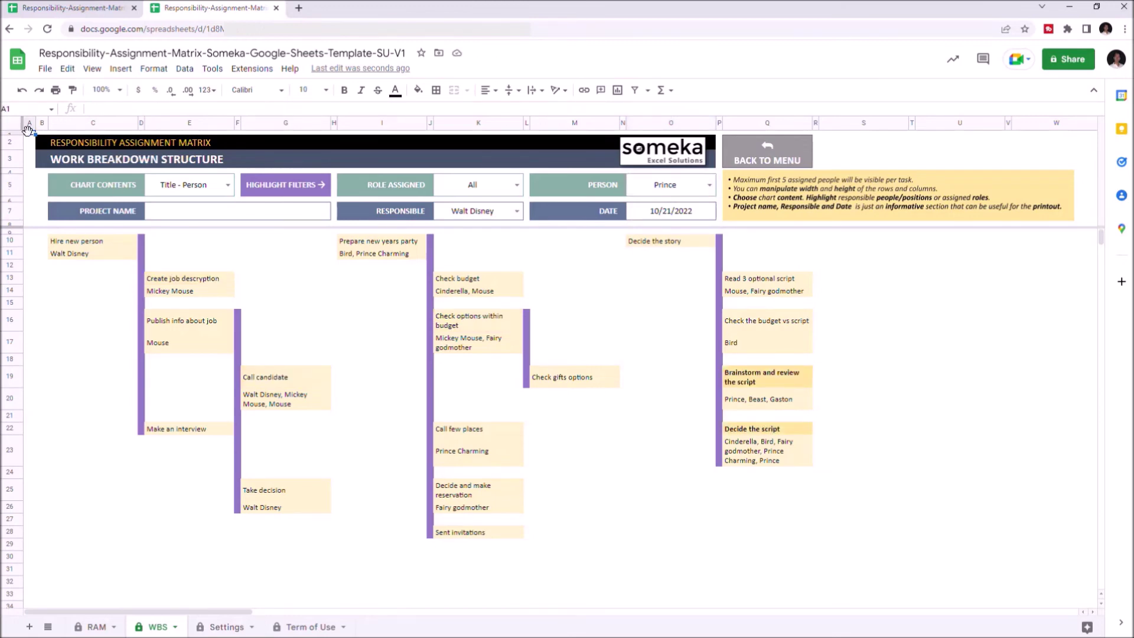
click(96, 627)
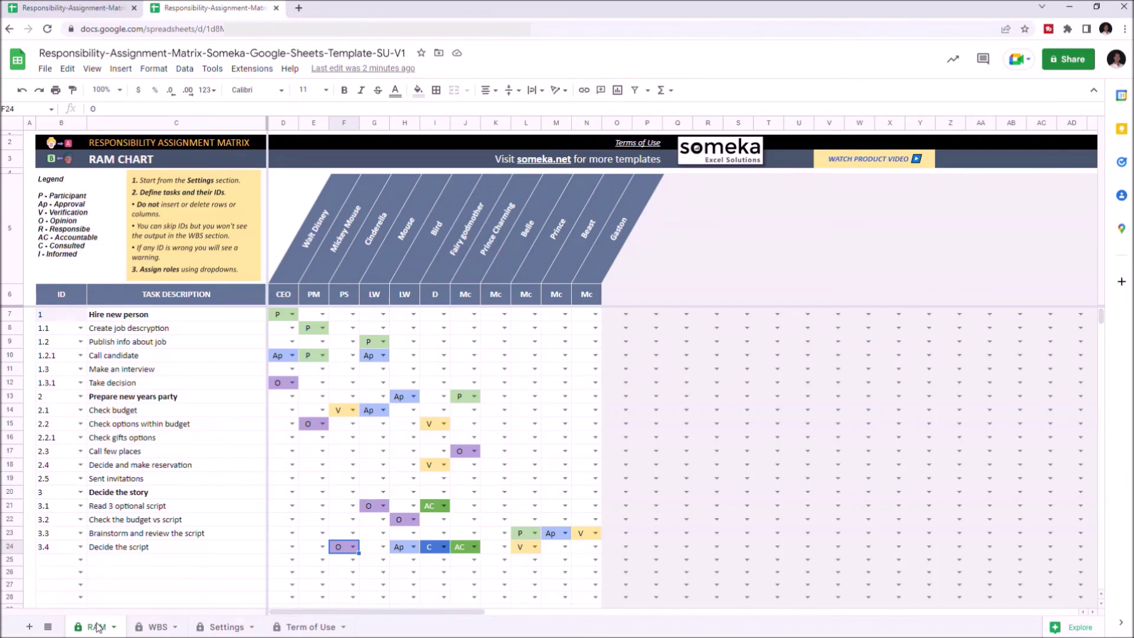
Select the RAM chart range B4:U26 and open its print settings
drag(52, 174, 801, 572)
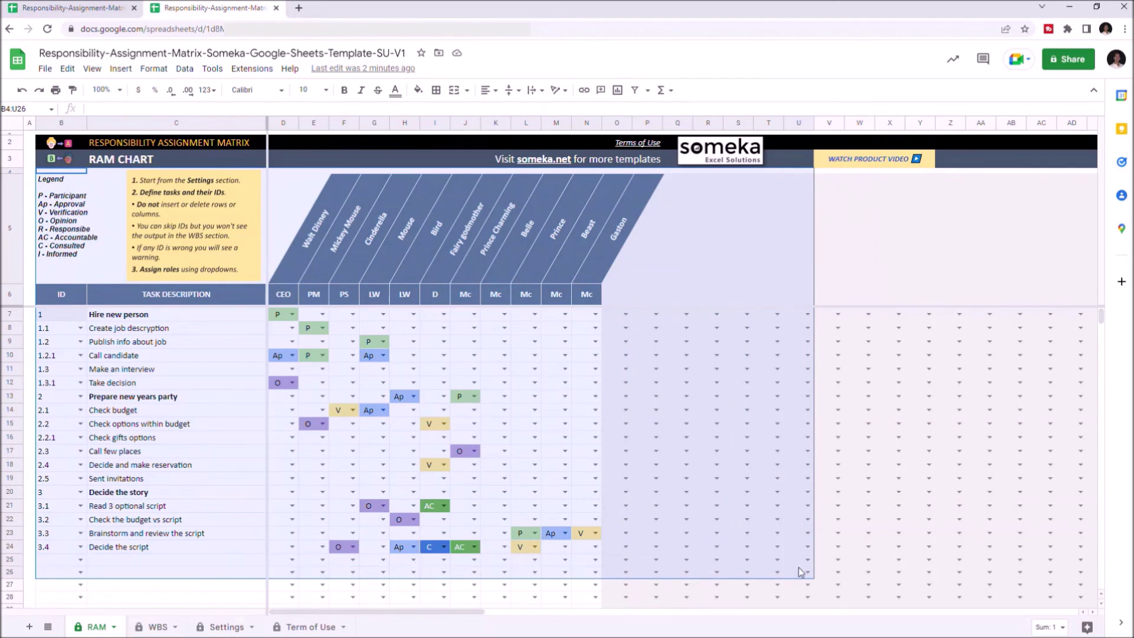
click(46, 71)
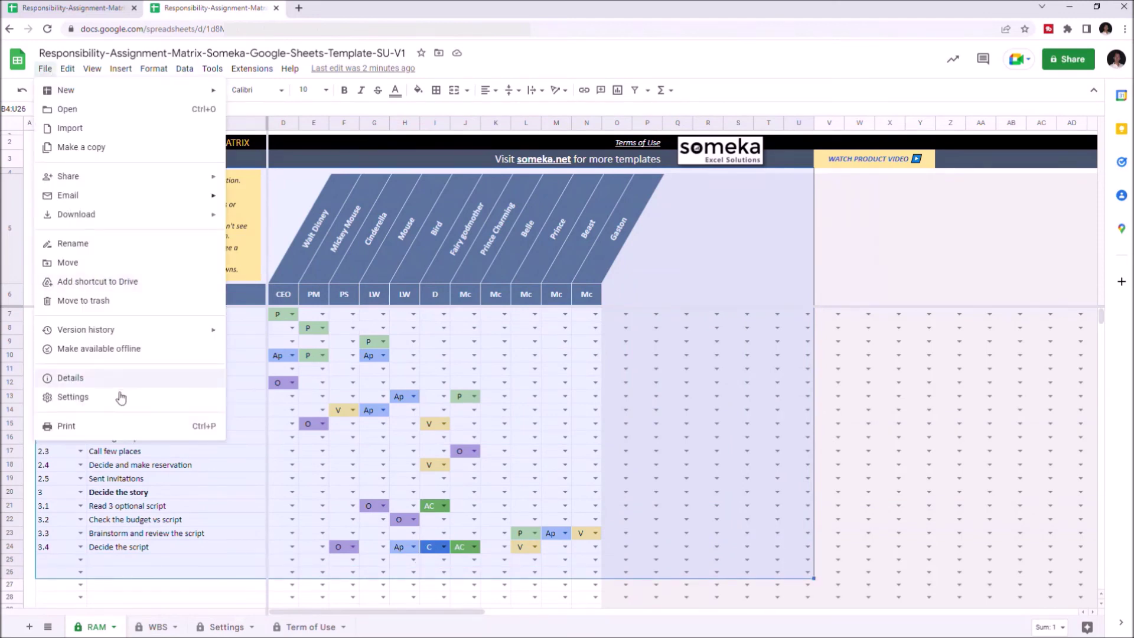
click(117, 429)
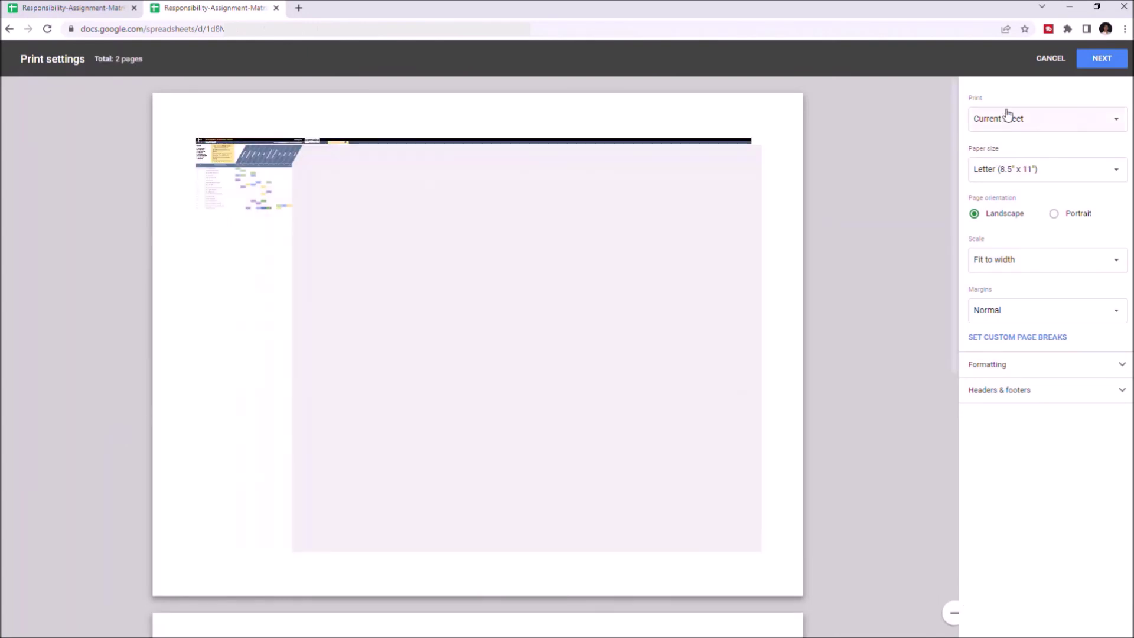
Preview printing selected cells B4:U26 scaled to fit one page, then cancel without printing
click(1109, 121)
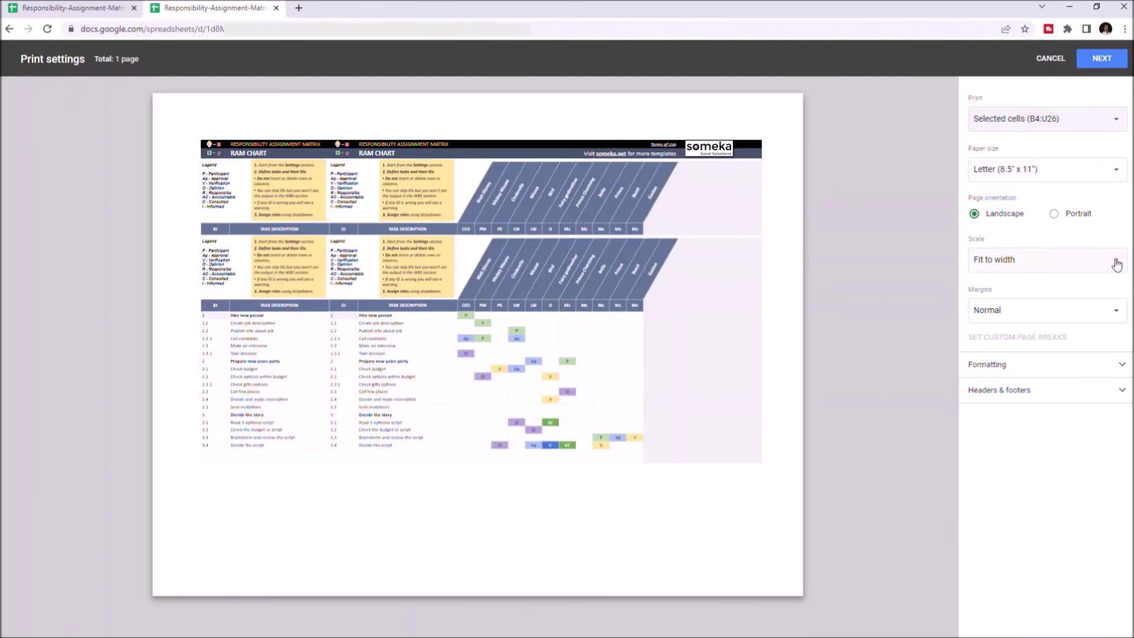
click(1116, 265)
click(1039, 297)
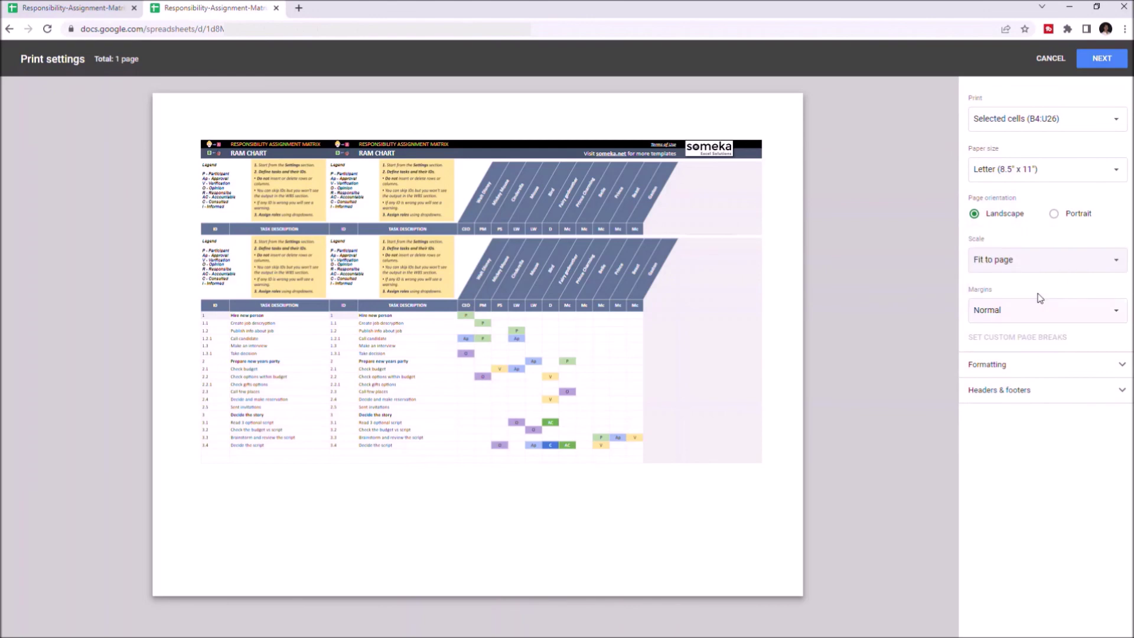
click(1049, 58)
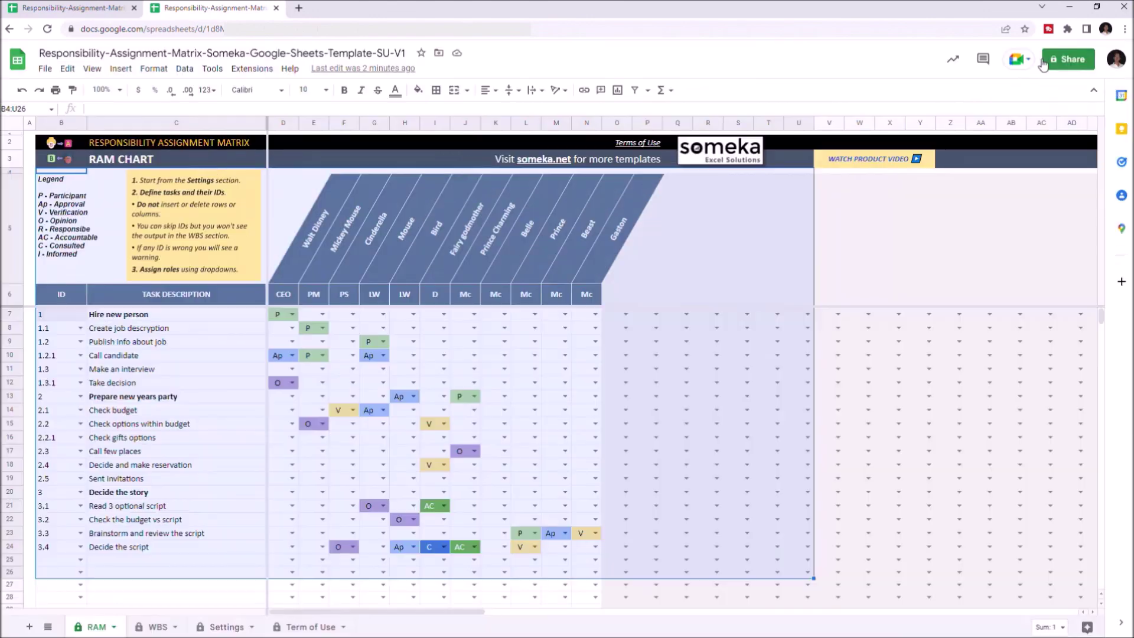